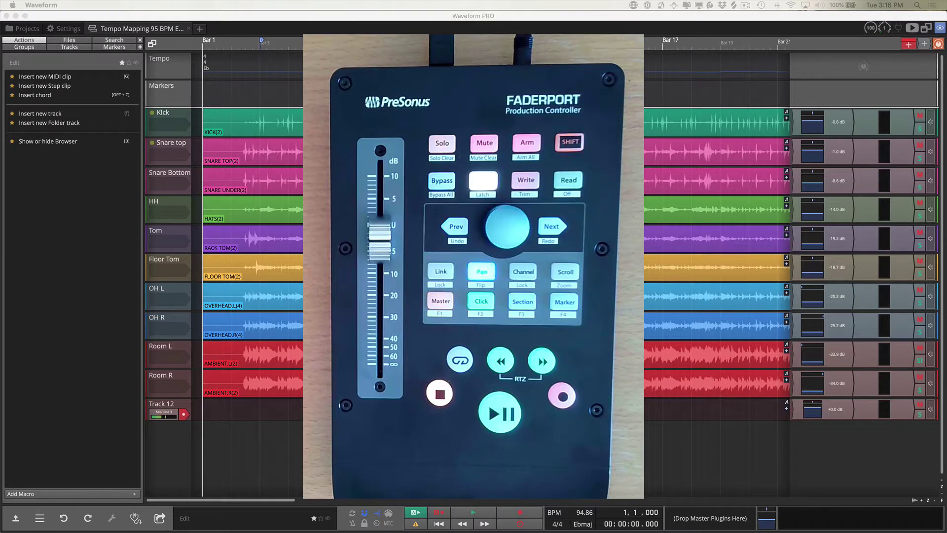
- Switch from Waveform PRO to the Finder to launch Universal Control
{"action": "key", "text": "super+Tab"}
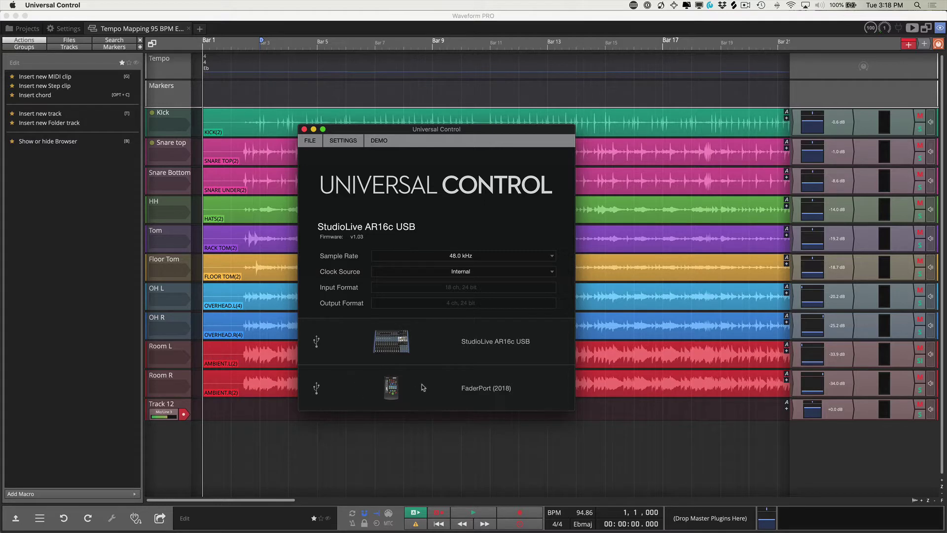
- Check Universal Control for updates and confirm version 3.3.0.59348 is current
{"action": "left_click", "coordinate": [310, 140]}
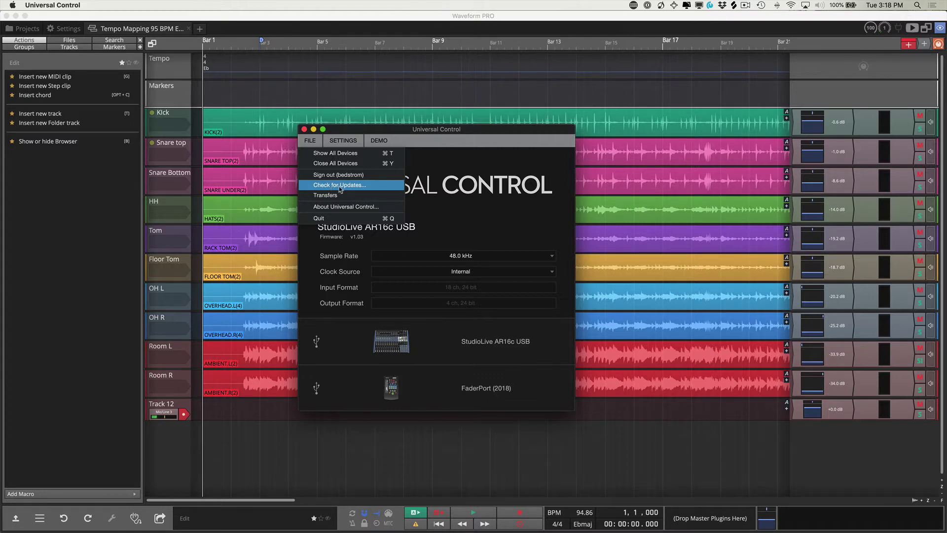
{"action": "left_click", "coordinate": [332, 185]}
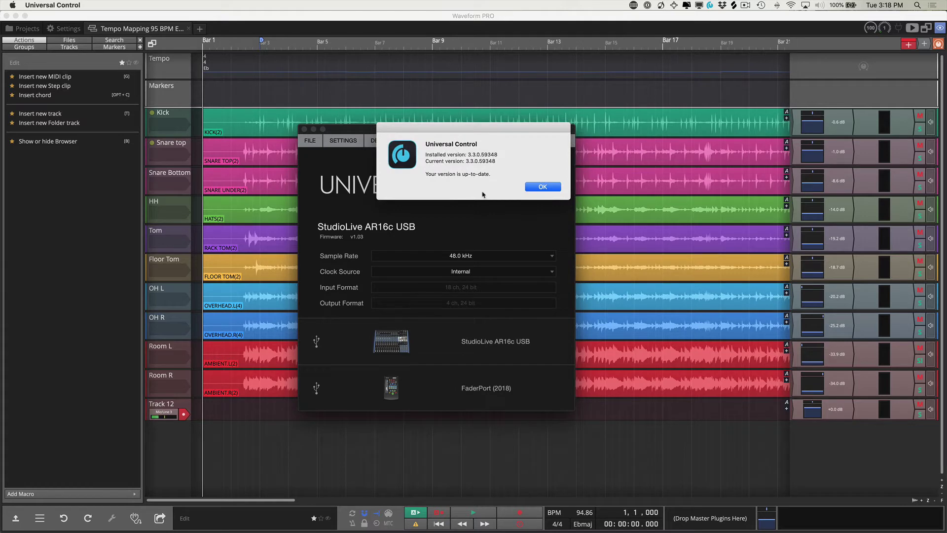
{"action": "left_click", "coordinate": [535, 190]}
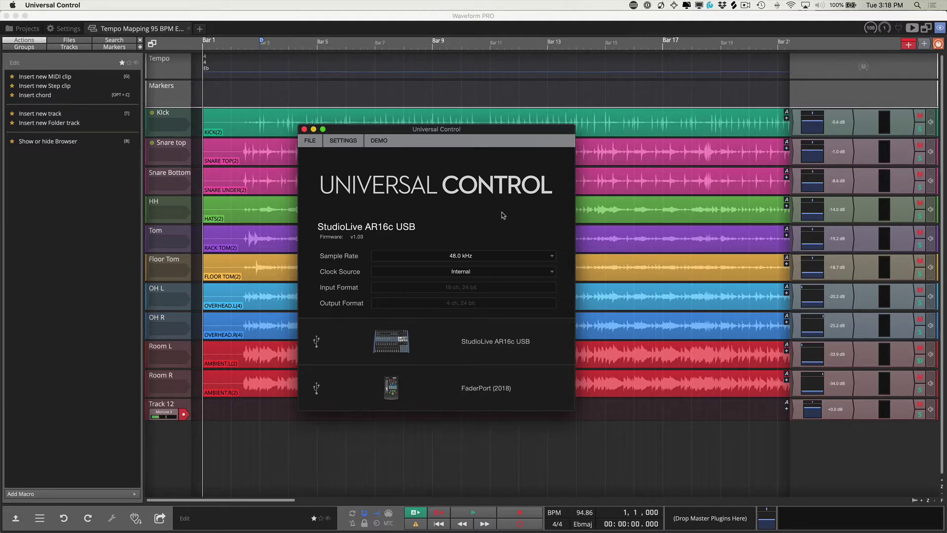
- Close the Universal Control window to return to the Waveform PRO drum session
{"action": "key", "text": "super+w"}
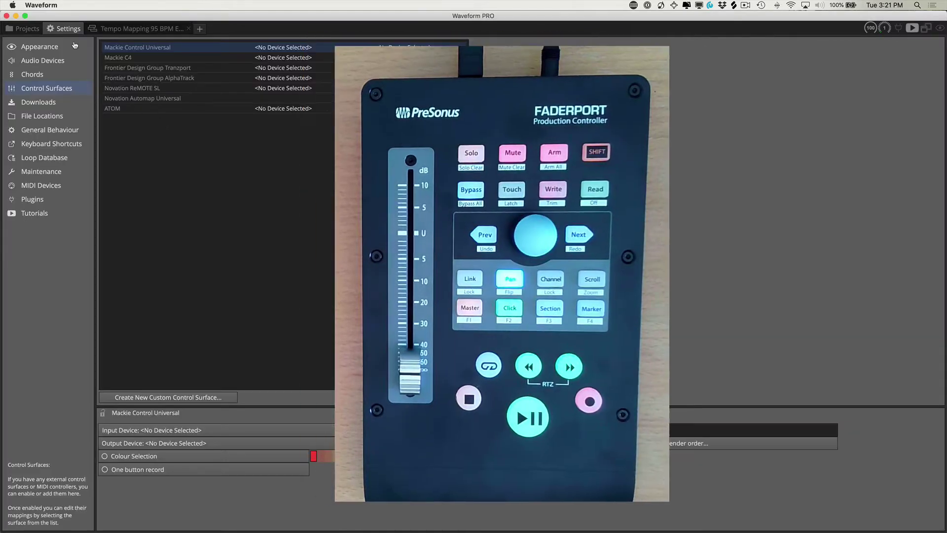
{"action": "left_click", "coordinate": [71, 30]}
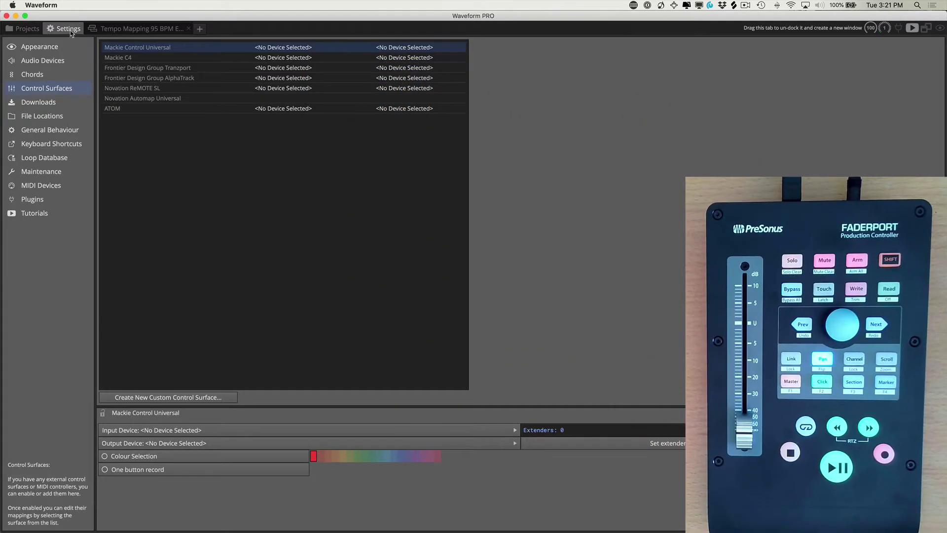
{"action": "left_click", "coordinate": [51, 190]}
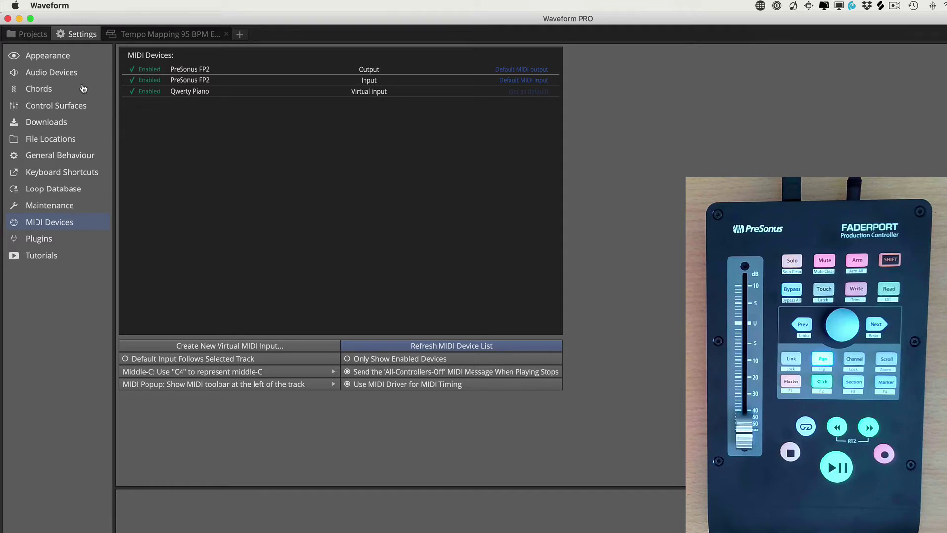
{"action": "left_click", "coordinate": [67, 106]}
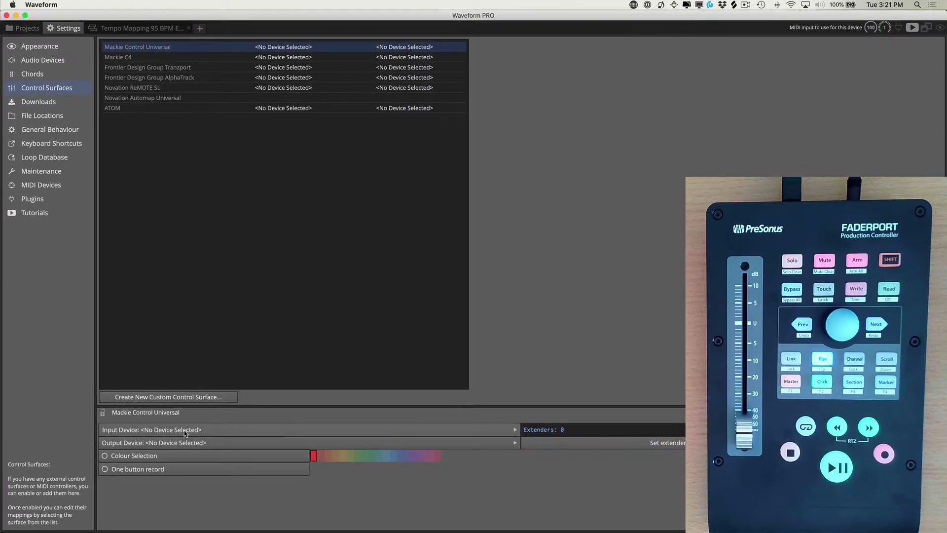
- Assign PreSonus FP2 as both input and output device for Mackie Control Universal
{"action": "left_click", "coordinate": [185, 433]}
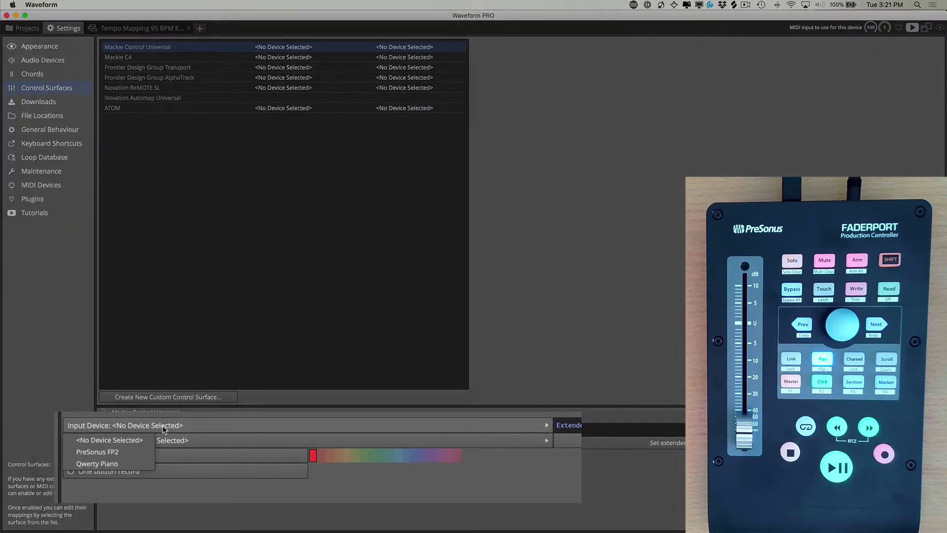
{"action": "left_click", "coordinate": [133, 451]}
{"action": "left_click", "coordinate": [147, 441]}
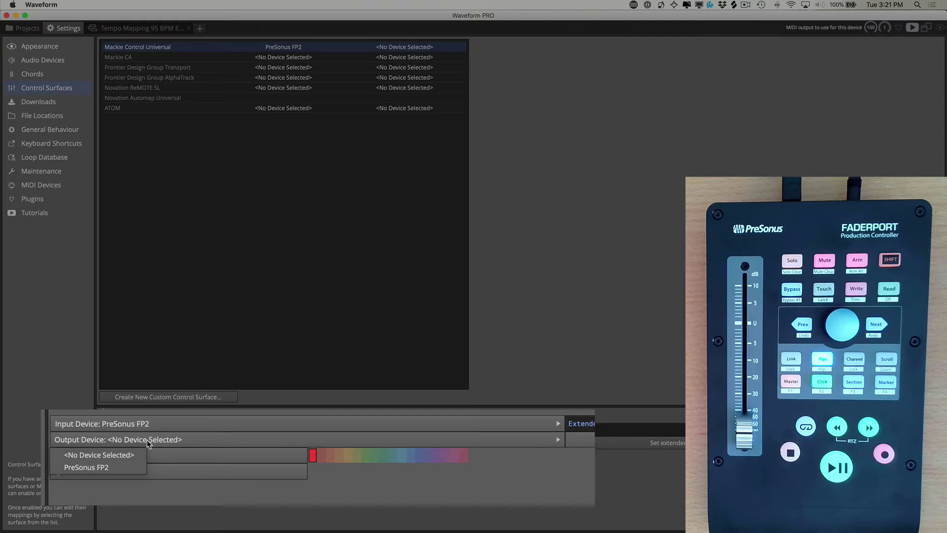
{"action": "left_click", "coordinate": [122, 469]}
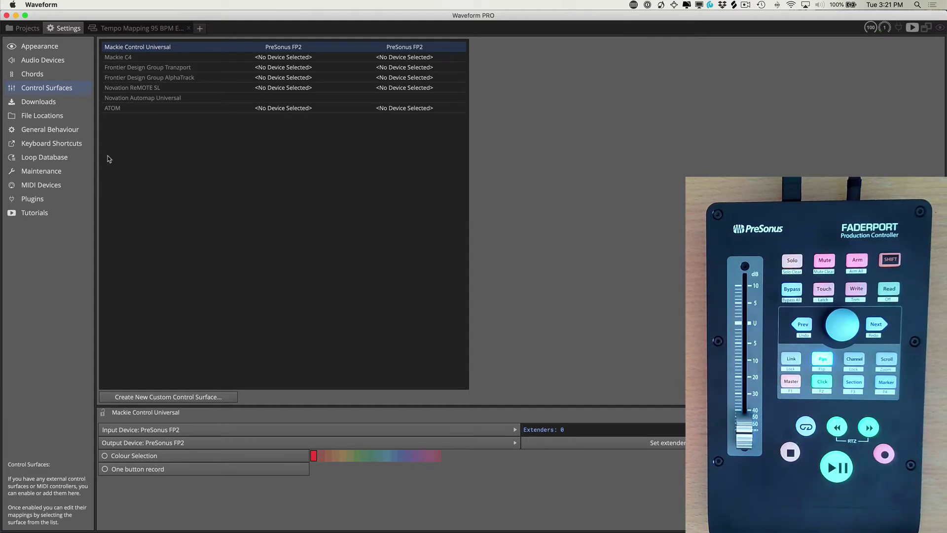
- Back in the drum edit, start and stop playback twice, then rewind to bar 1
{"action": "left_click", "coordinate": [138, 28]}
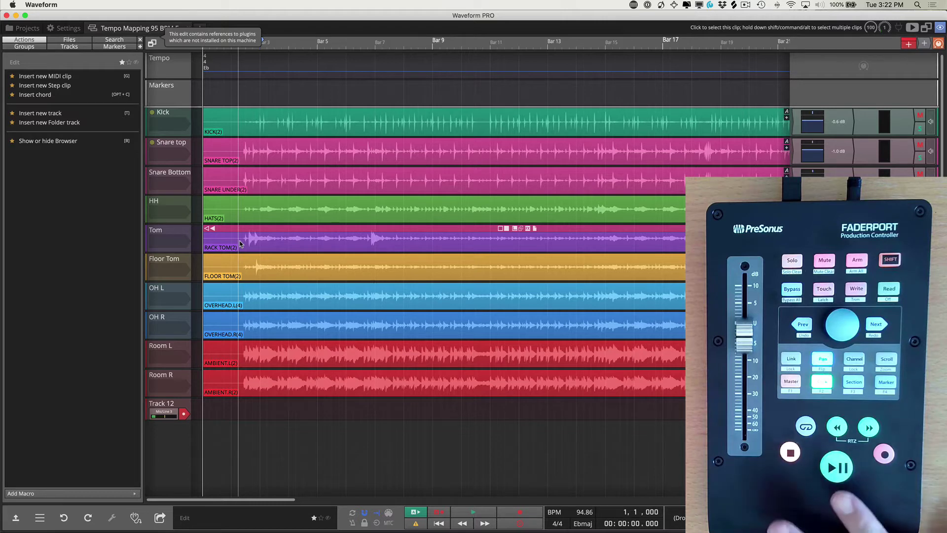
{"action": "key", "text": "space"}
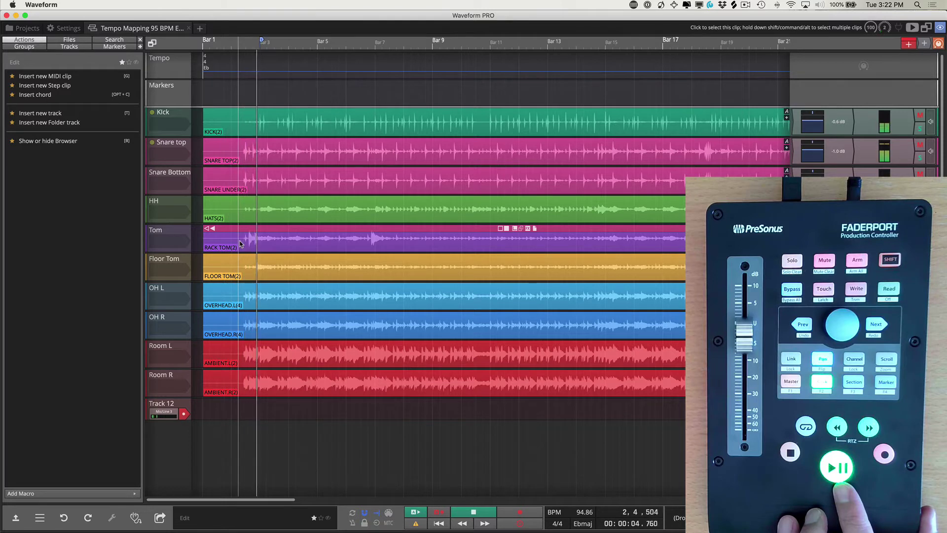
{"action": "key", "text": "space"}
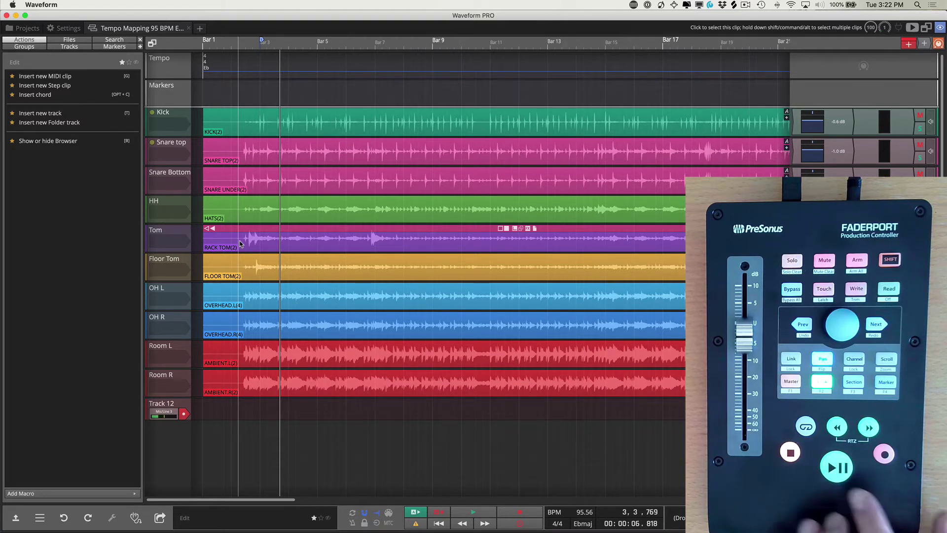
{"action": "key", "text": "space"}
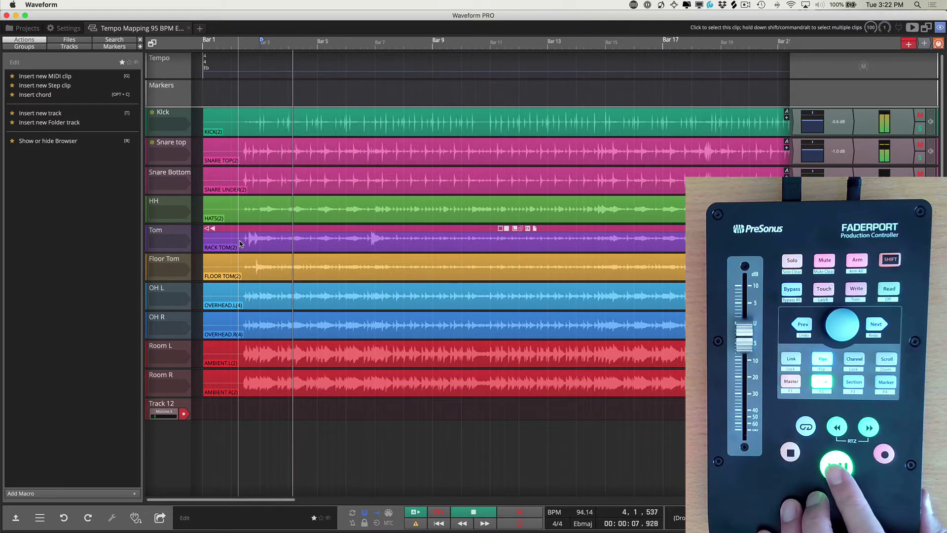
{"action": "key", "text": "space"}
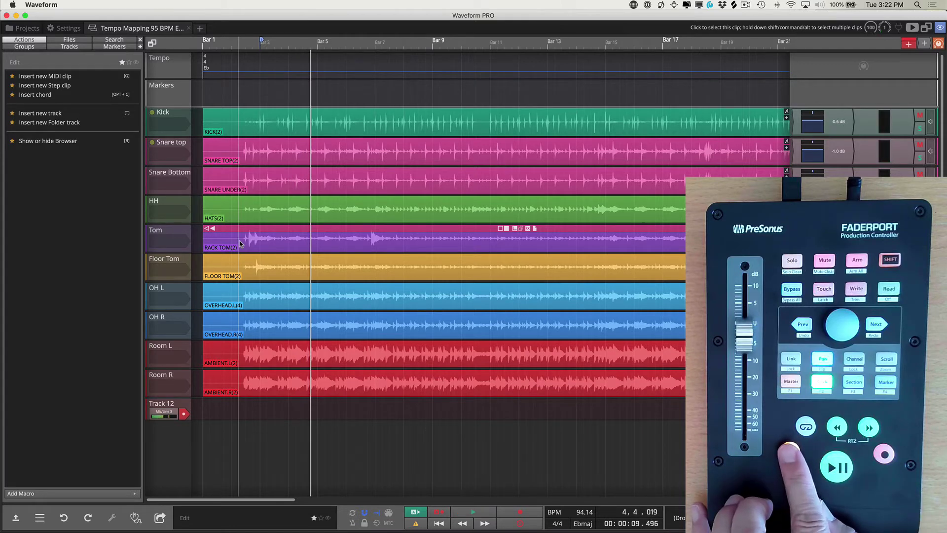
{"action": "key", "text": "Home"}
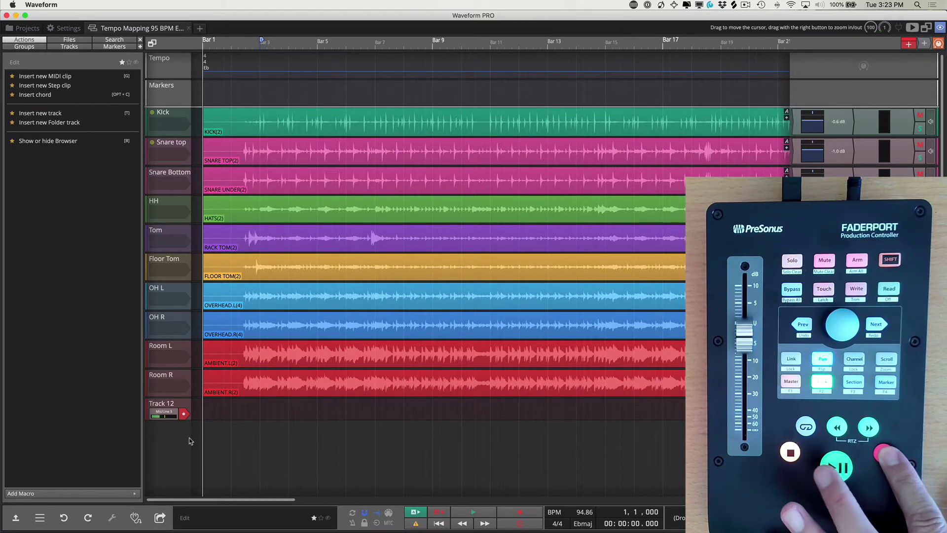
- Record the short take 'Track 12 Recording 1' on Track 12 and enlarge its row
{"action": "key", "text": "r"}
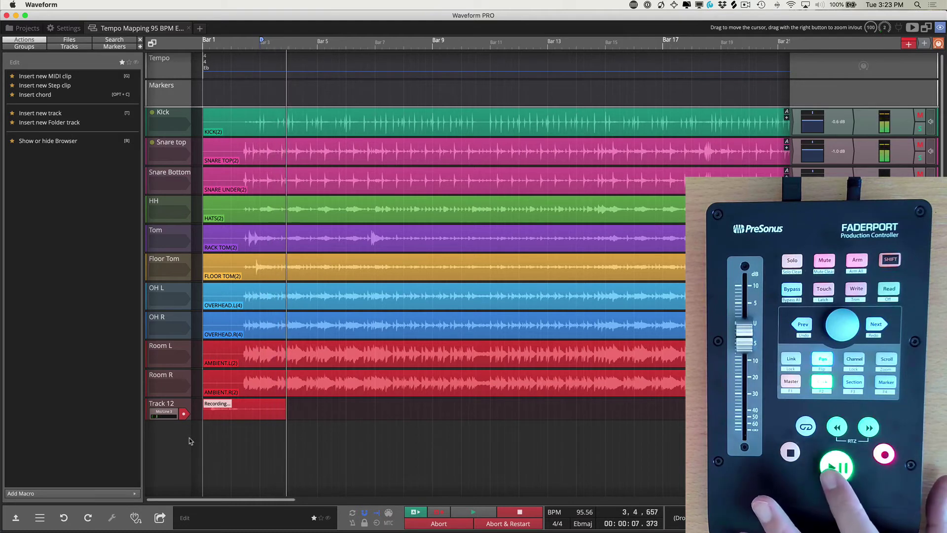
{"action": "key", "text": "space"}
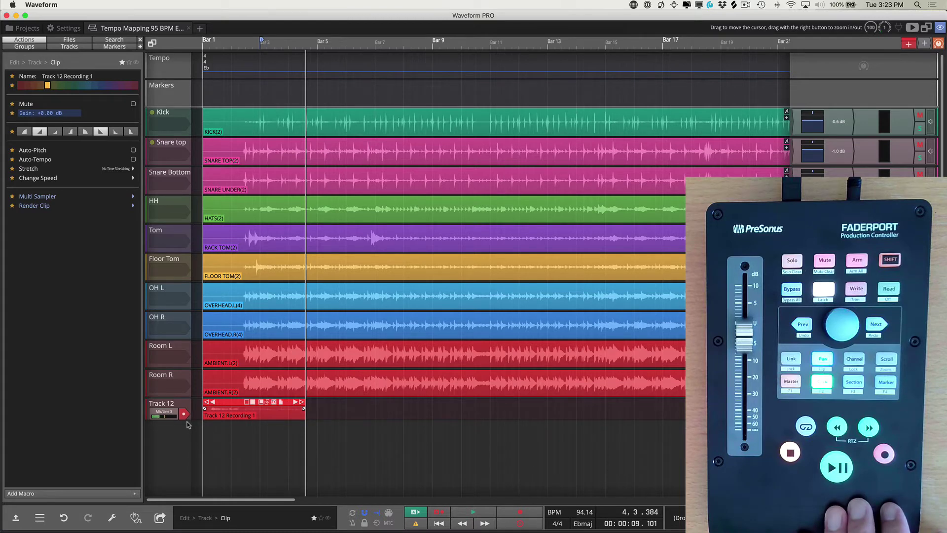
{"action": "mouse_move", "coordinate": [189, 420]}
{"action": "left_mouse_down"}
{"action": "mouse_move", "coordinate": [190, 447]}
{"action": "mouse_move", "coordinate": [190, 434]}
{"action": "left_mouse_up"}
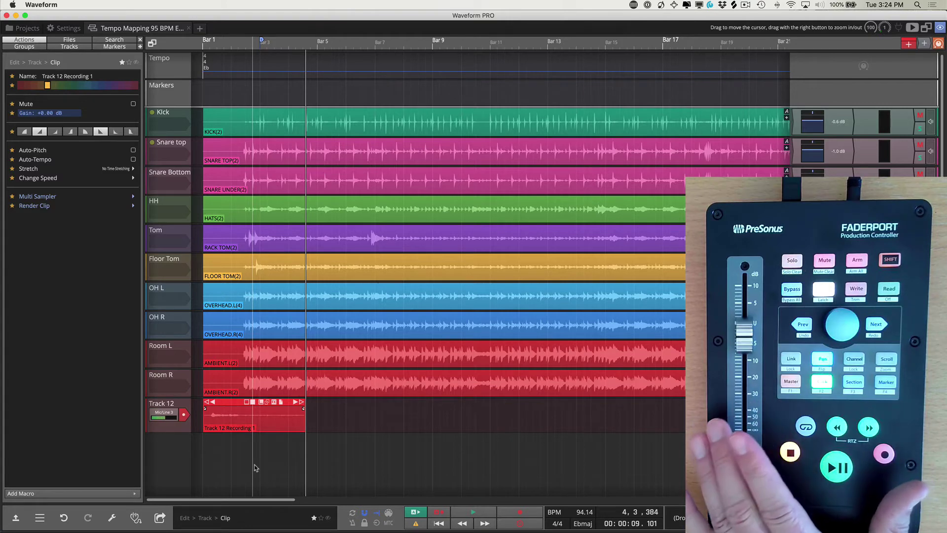
- Show the mixer for all tracks and select the Snare top, Snare Bottom, HH and Tom strips in turn
{"action": "key", "text": "m"}
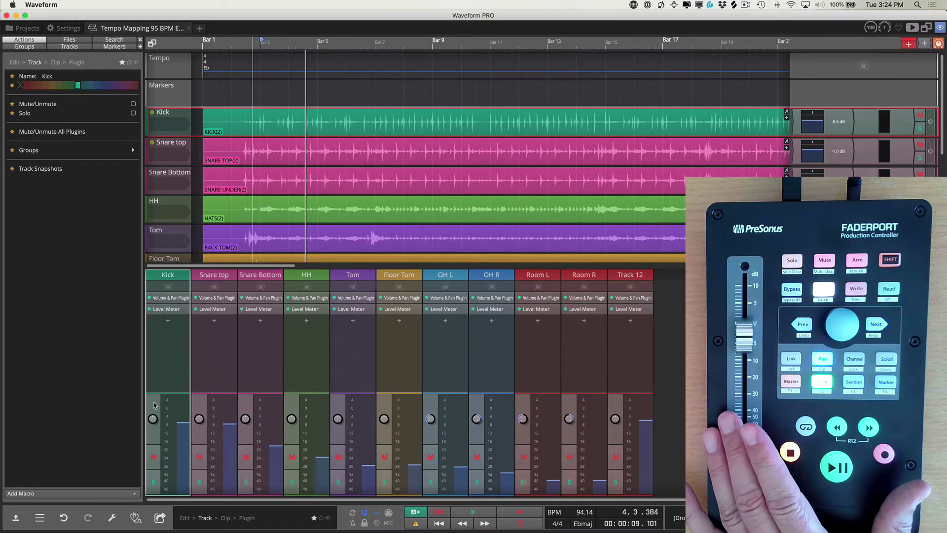
{"action": "left_click", "coordinate": [199, 408]}
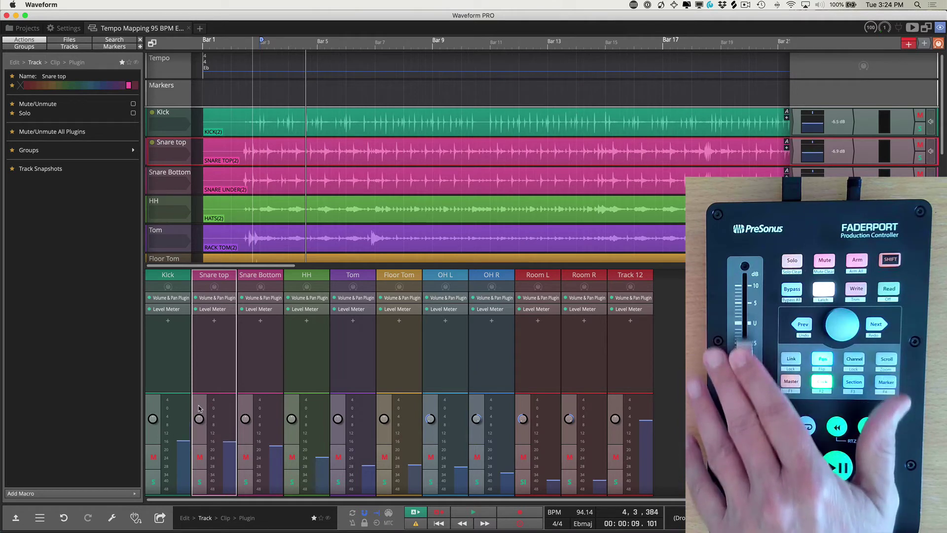
{"action": "mouse_move", "coordinate": [184, 407]}
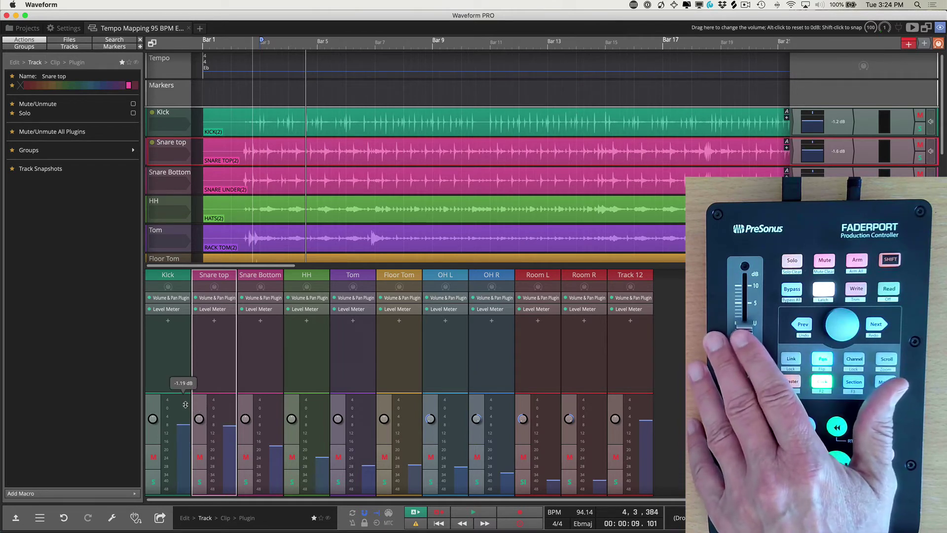
{"action": "left_click", "coordinate": [279, 406]}
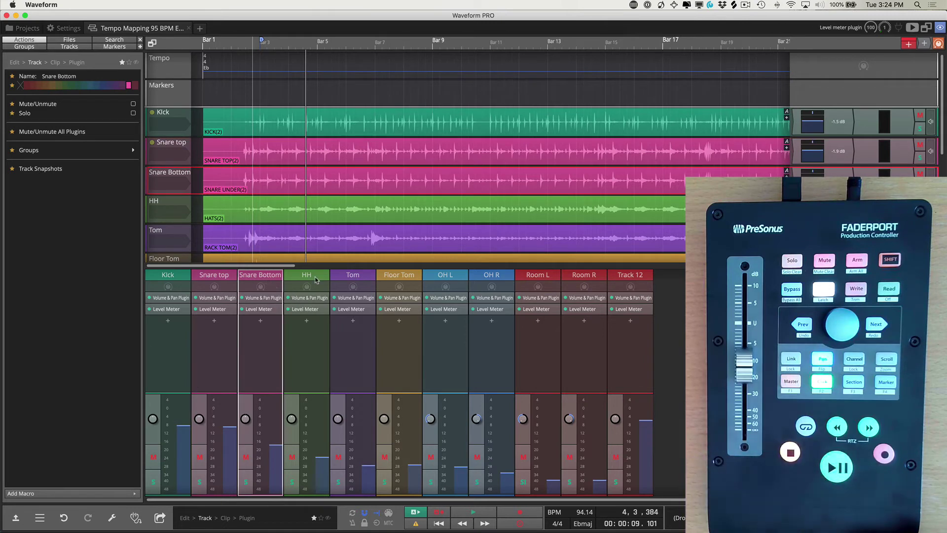
{"action": "left_click", "coordinate": [316, 279]}
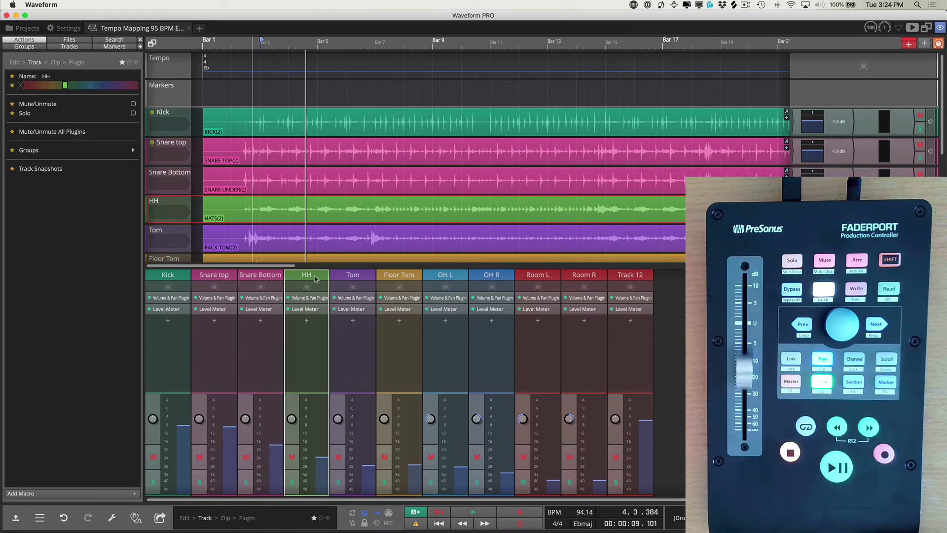
{"action": "left_click", "coordinate": [370, 282]}
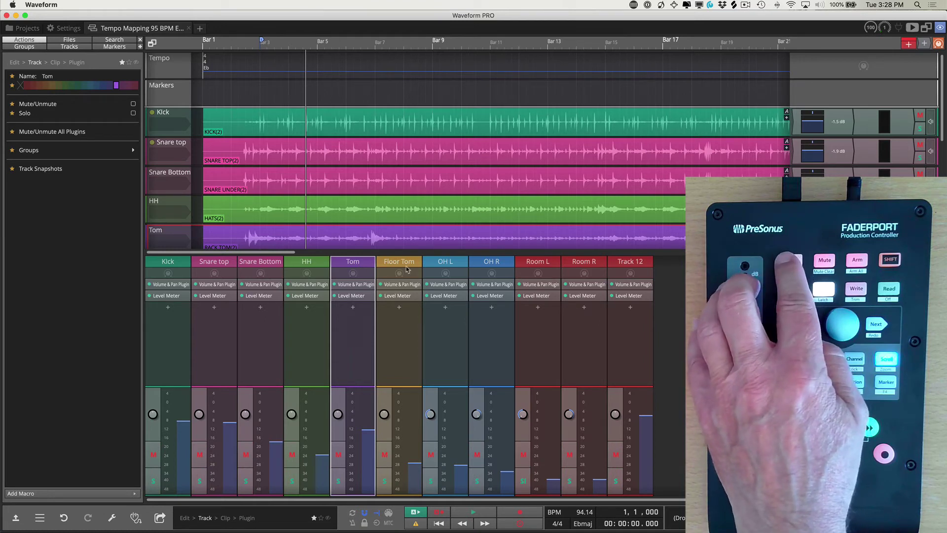
- Select Kick plus Snare top, show the track groups list, then select the Kick clip
{"action": "left_click", "coordinate": [183, 119]}
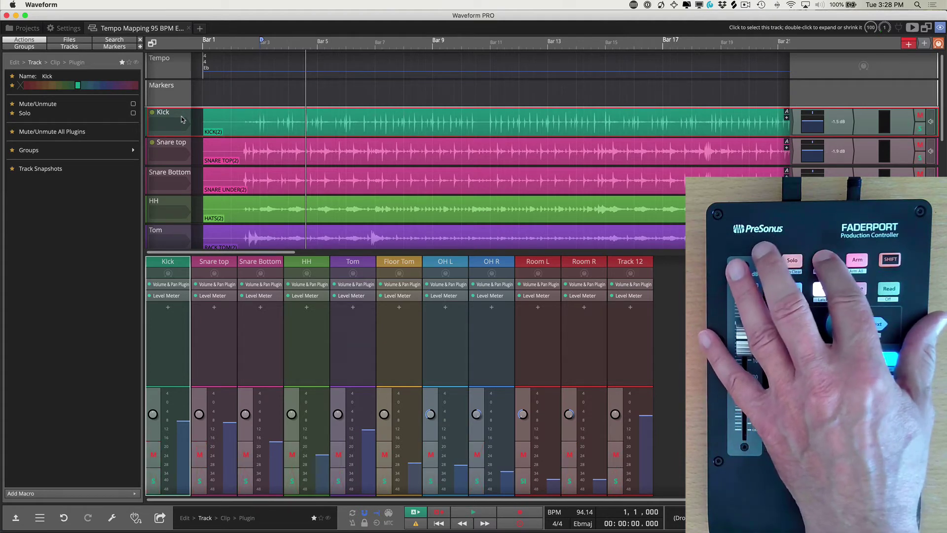
{"action": "left_click", "coordinate": [176, 146], "text": "shift"}
{"action": "left_click", "coordinate": [38, 48]}
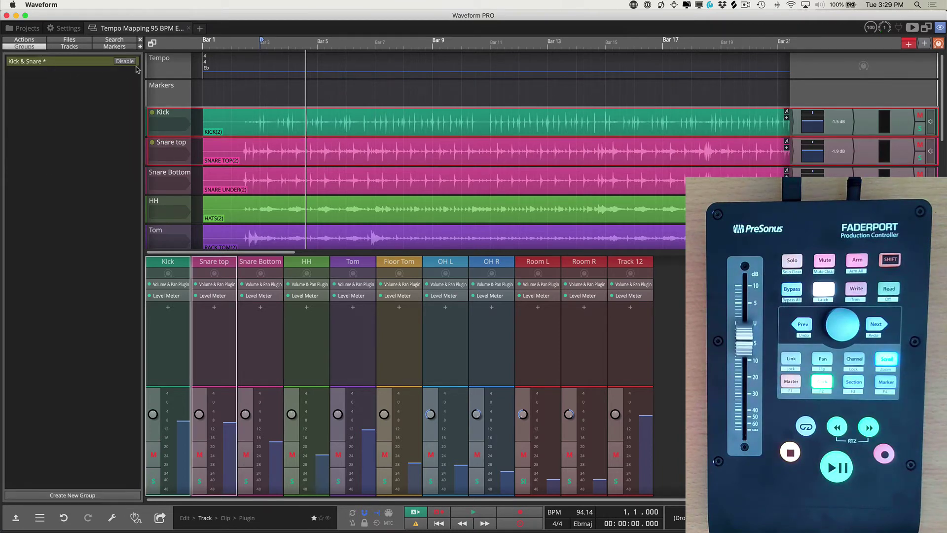
{"action": "left_click", "coordinate": [221, 126]}
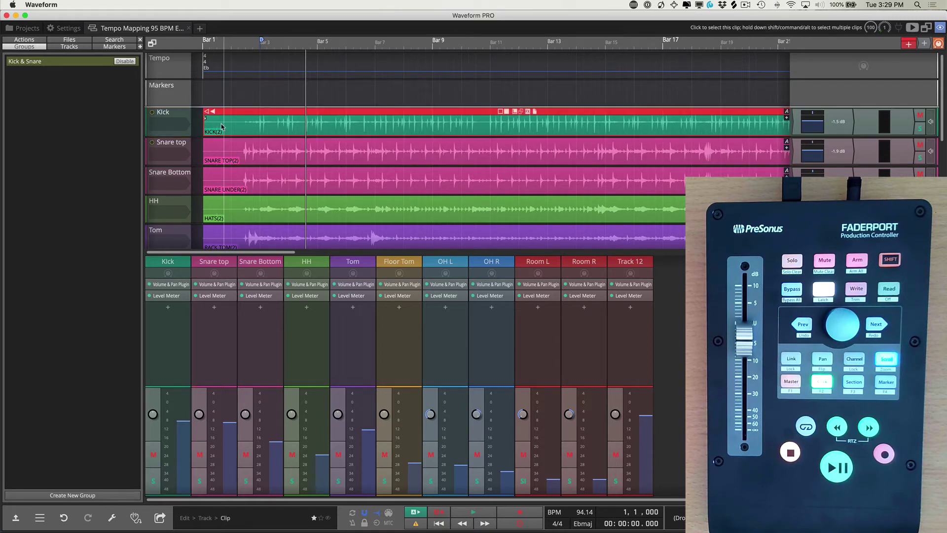
- Select the Kick track again for fader adjustment
{"action": "left_click", "coordinate": [177, 117]}
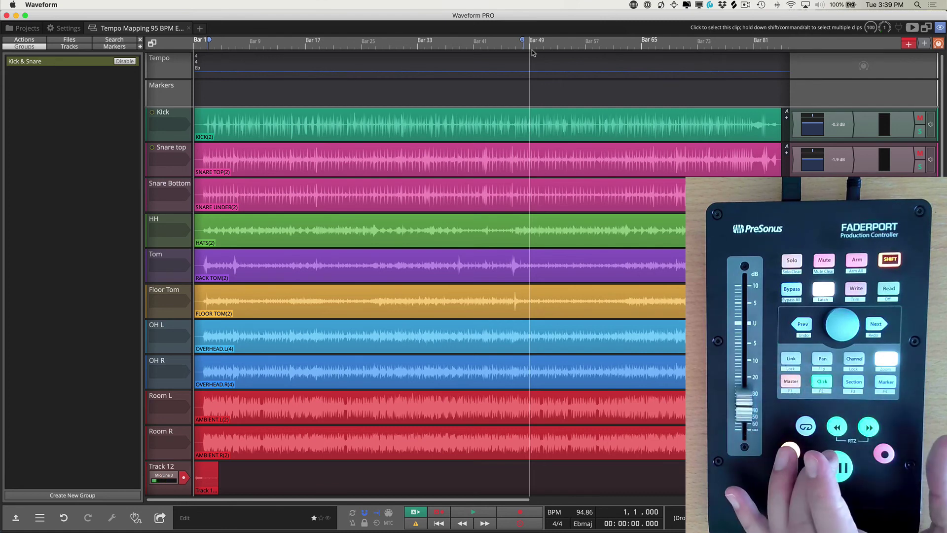
- Place the playhead at bar 11 via the Markers lane
{"action": "left_click", "coordinate": [268, 95]}
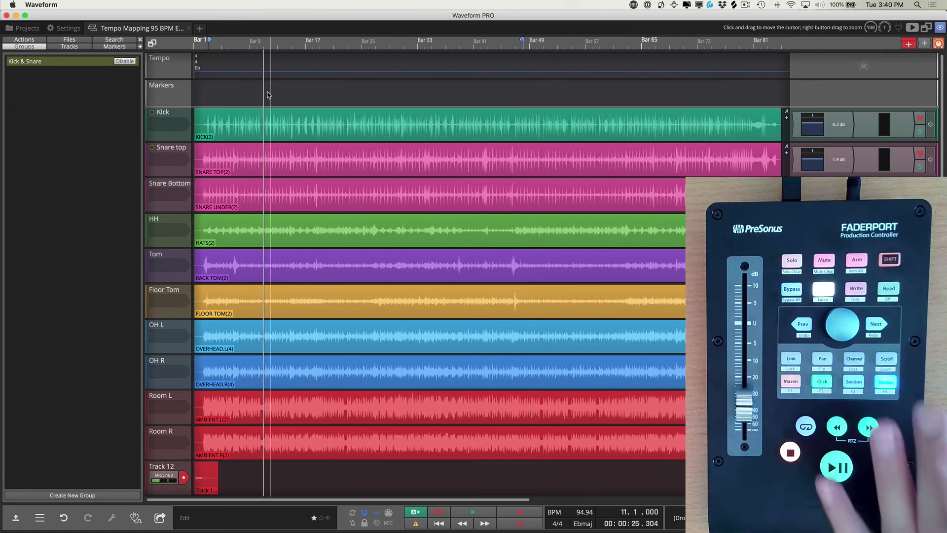